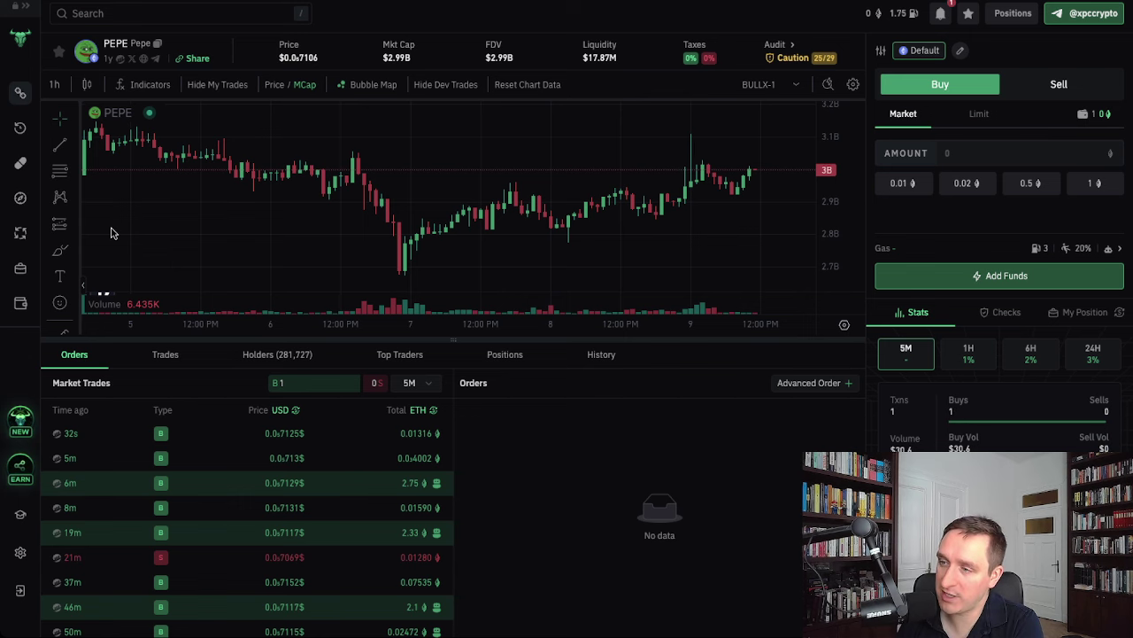
scroll(522, 226, down, 2)
scroll(527, 230, down, 3)
scroll(530, 235, down, 3)
scroll(529, 235, down, 2)
scroll(530, 235, down, 2)
scroll(530, 234, down, 2)
scroll(530, 235, down, 2)
scroll(531, 221, down, 2)
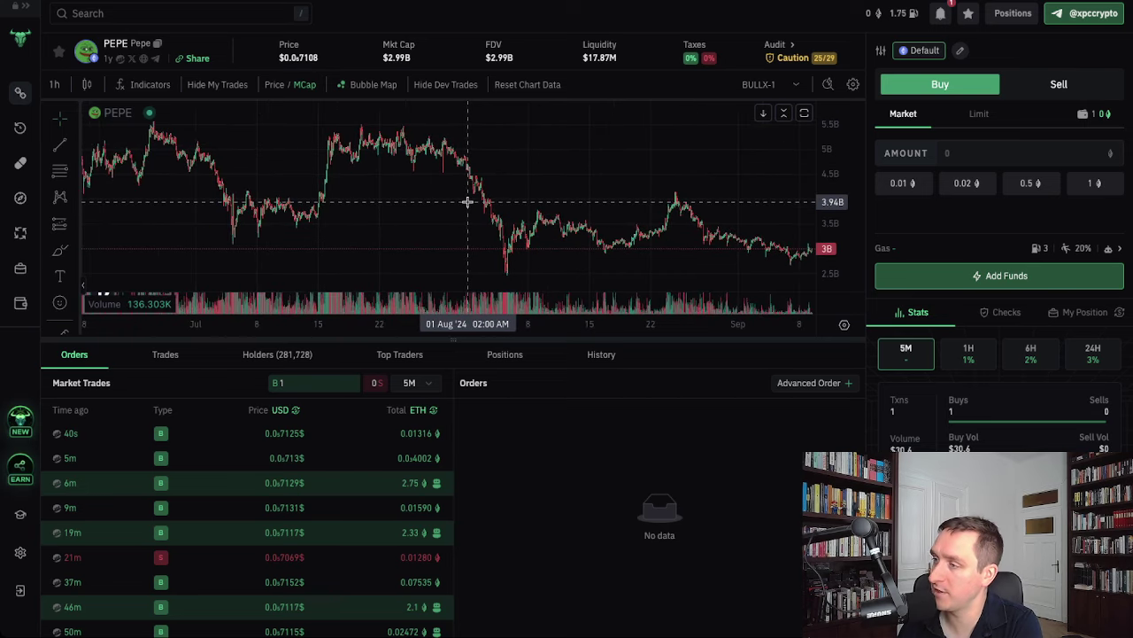
scroll(467, 196, up, 2)
scroll(468, 197, up, 2)
scroll(467, 193, up, 2)
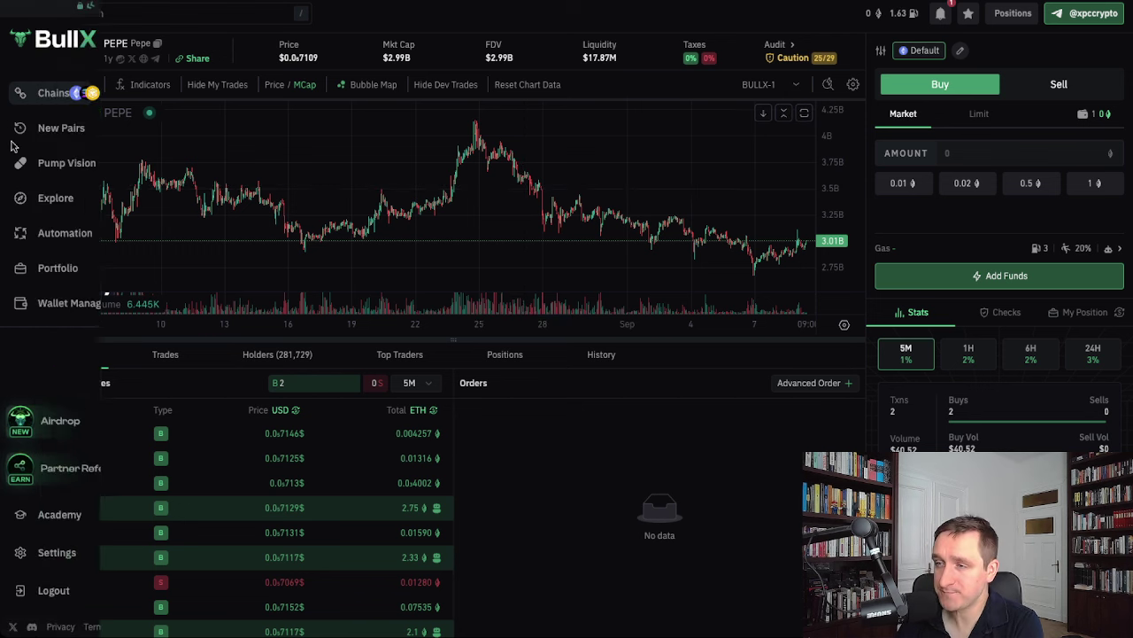
- Pick Mog from the Recents chips in token search to load its chart
click(185, 21)
text(pepe)
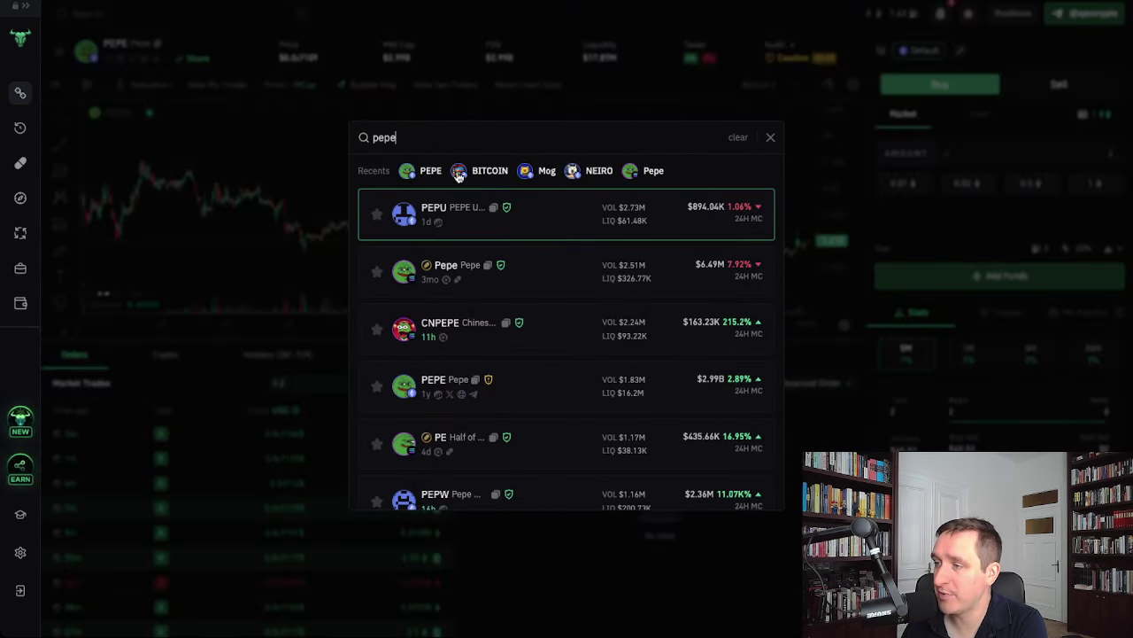
click(551, 177)
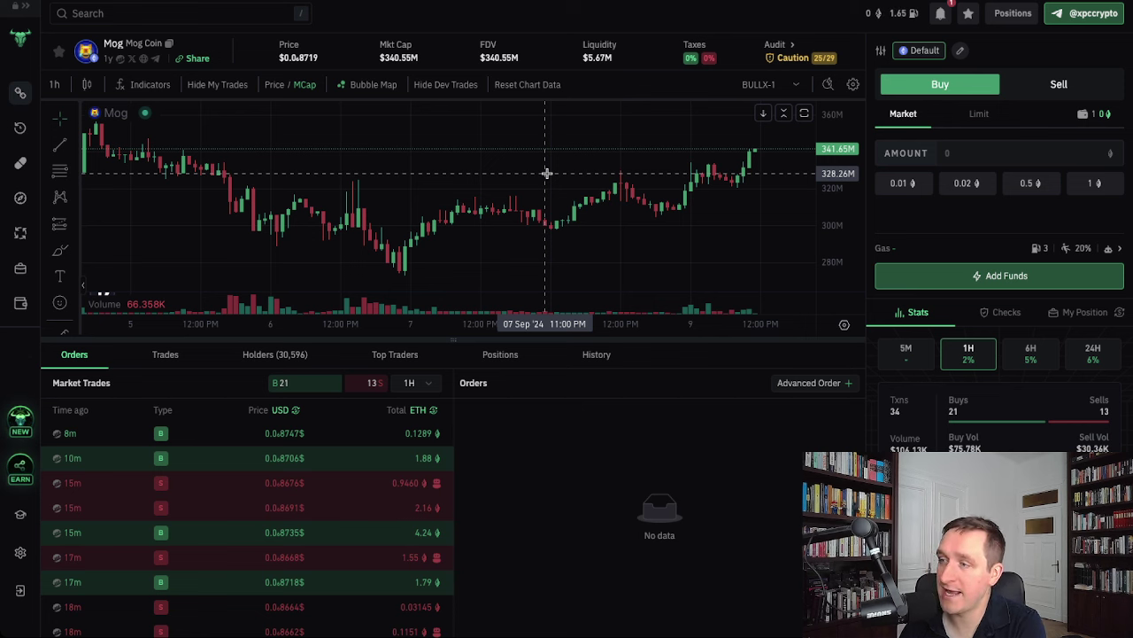
scroll(542, 204, down, 1)
scroll(541, 203, down, 3)
scroll(542, 204, down, 3)
scroll(542, 204, down, 2)
scroll(542, 203, down, 1)
scroll(542, 203, down, 2)
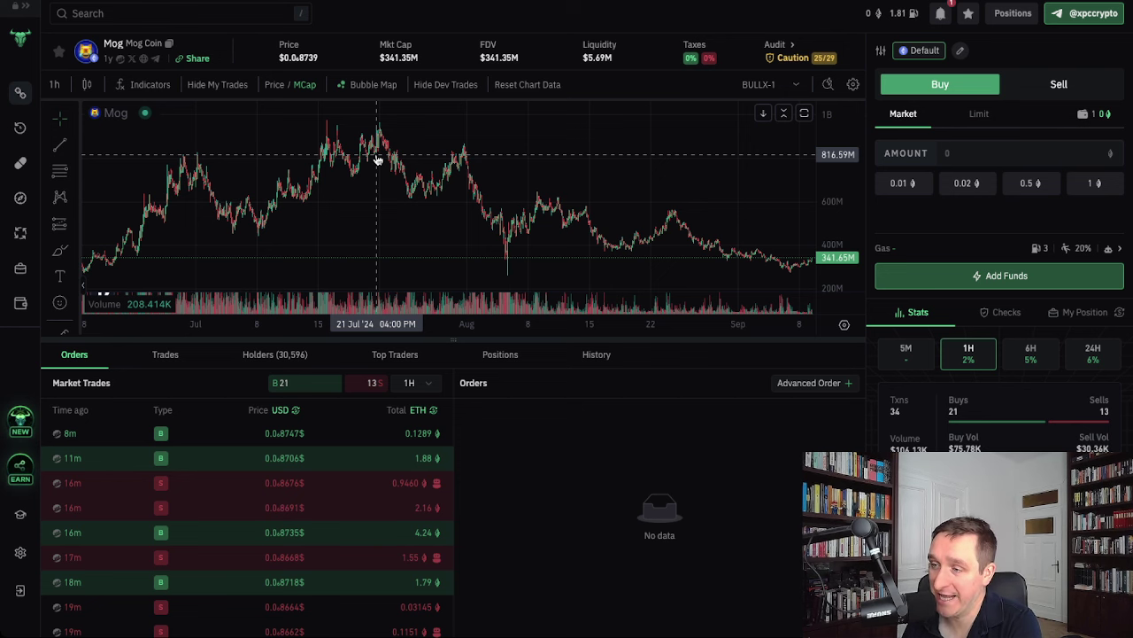
scroll(524, 179, up, 2)
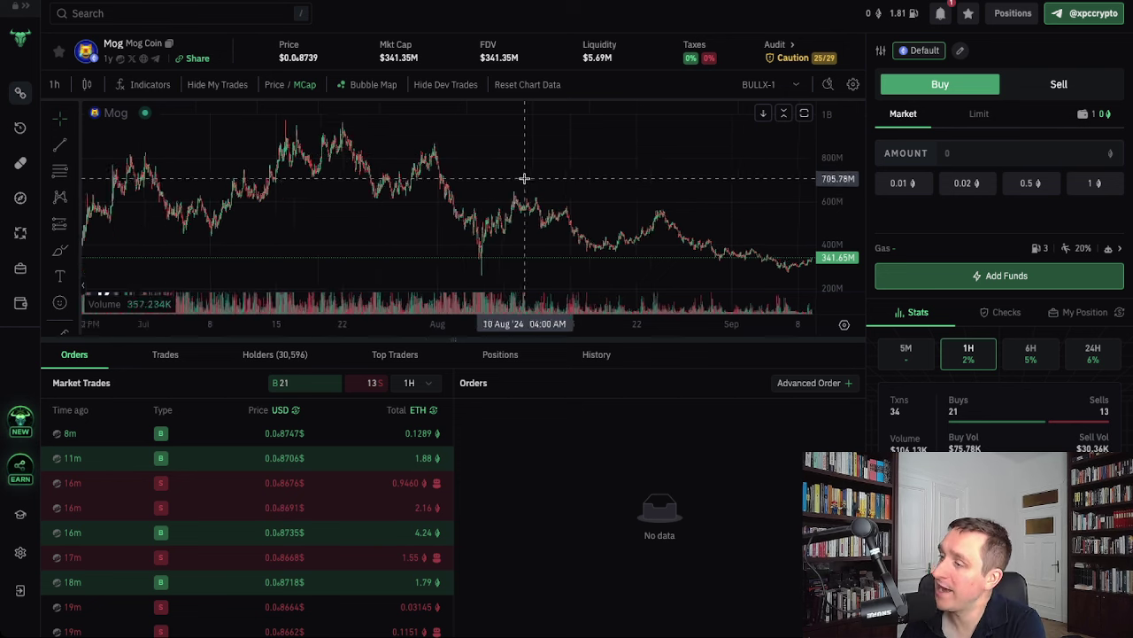
scroll(522, 181, up, 1)
scroll(516, 183, up, 1)
scroll(524, 184, up, 1)
scroll(533, 187, up, 1)
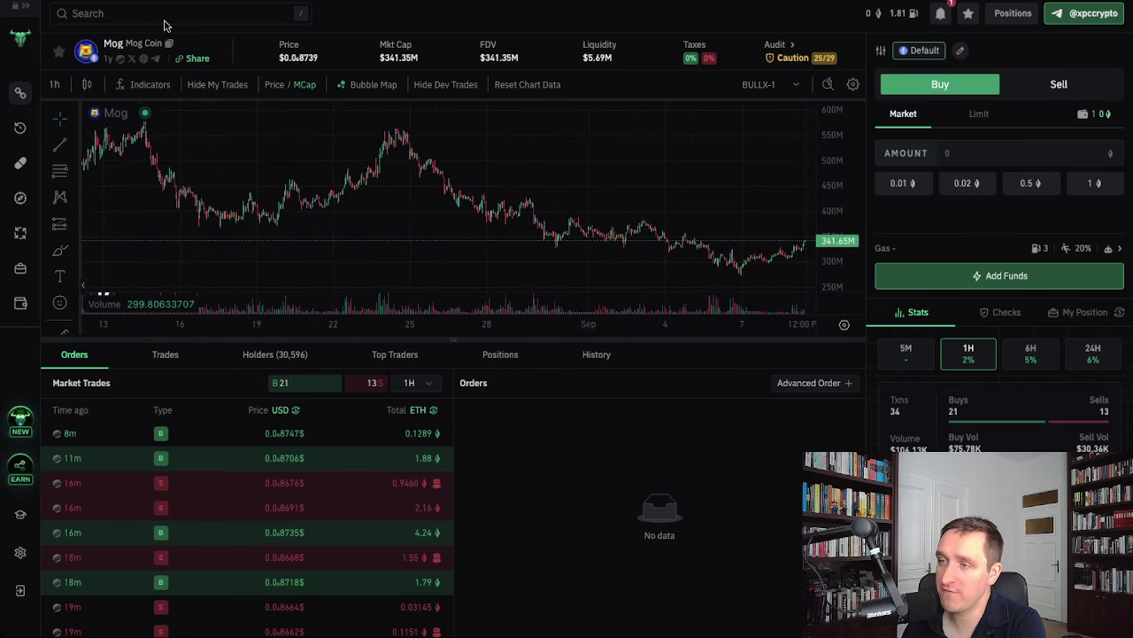
- Pick NEIRO from the Recents chips in token search to load its chart
click(164, 19)
text(pepe)
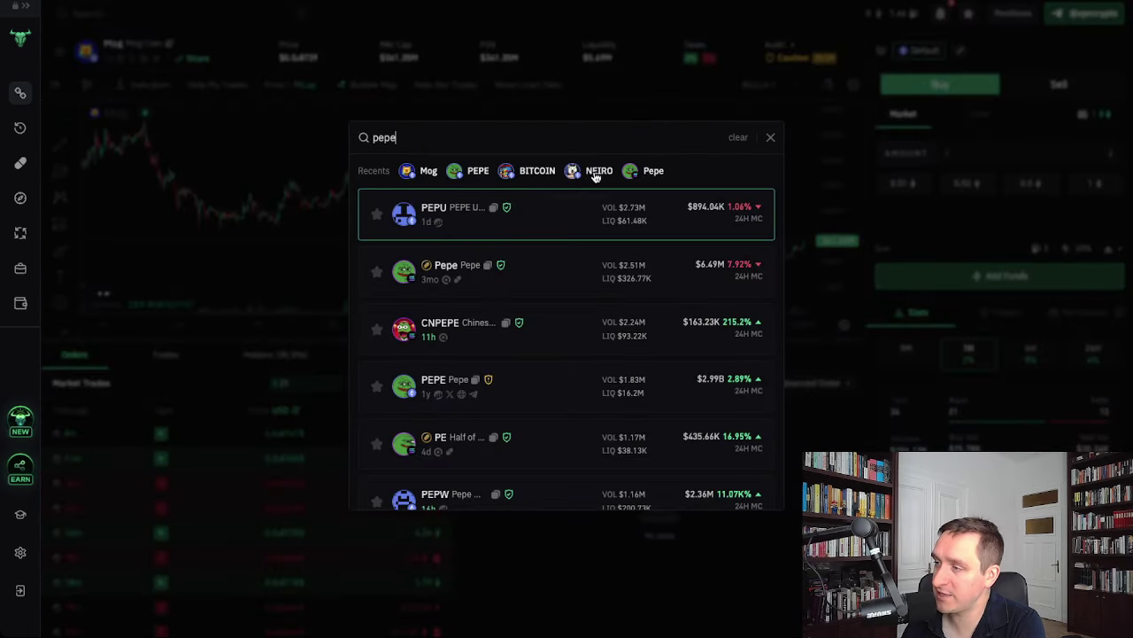
click(598, 173)
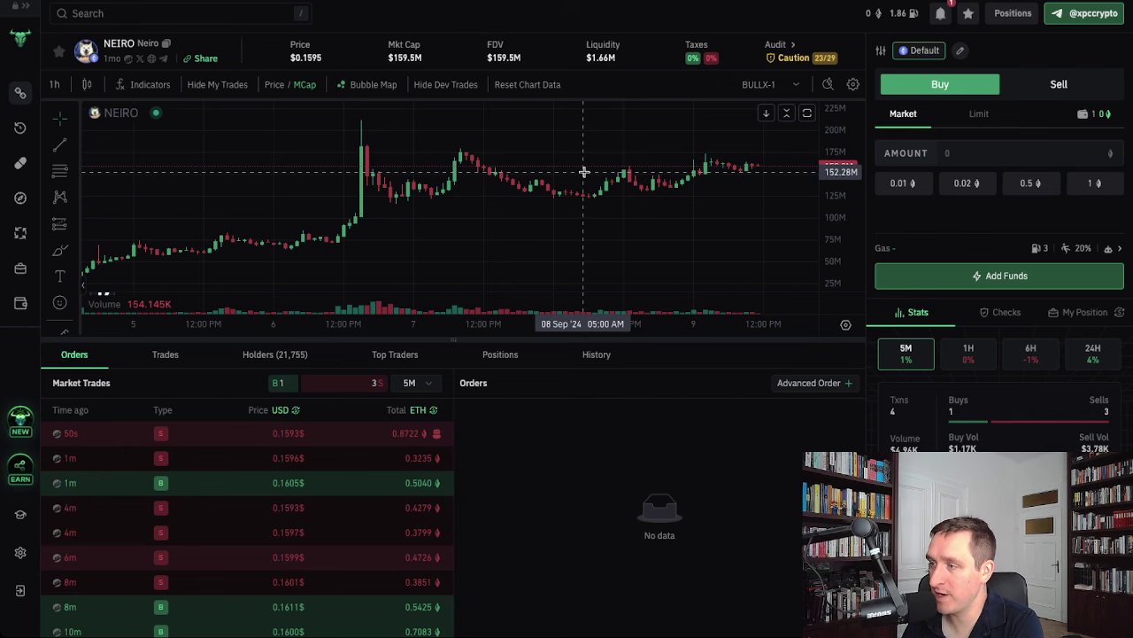
scroll(546, 205, down, 3)
scroll(546, 205, down, 2)
scroll(531, 207, down, 2)
scroll(523, 210, down, 2)
scroll(524, 213, down, 2)
scroll(525, 213, down, 2)
scroll(549, 239, down, 1)
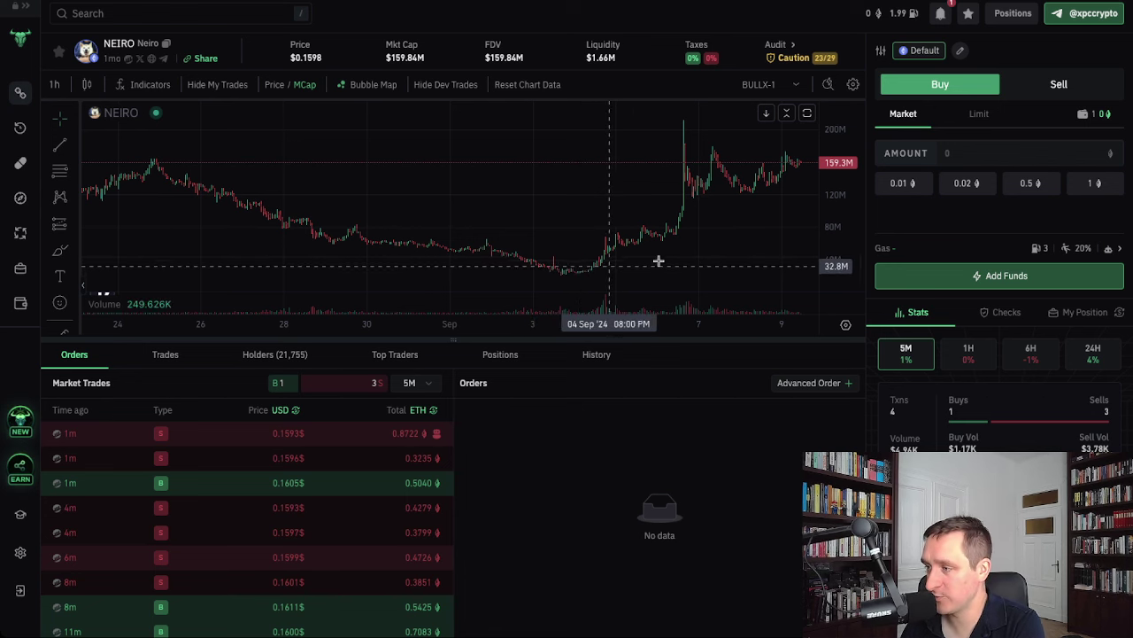
scroll(635, 235, up, 2)
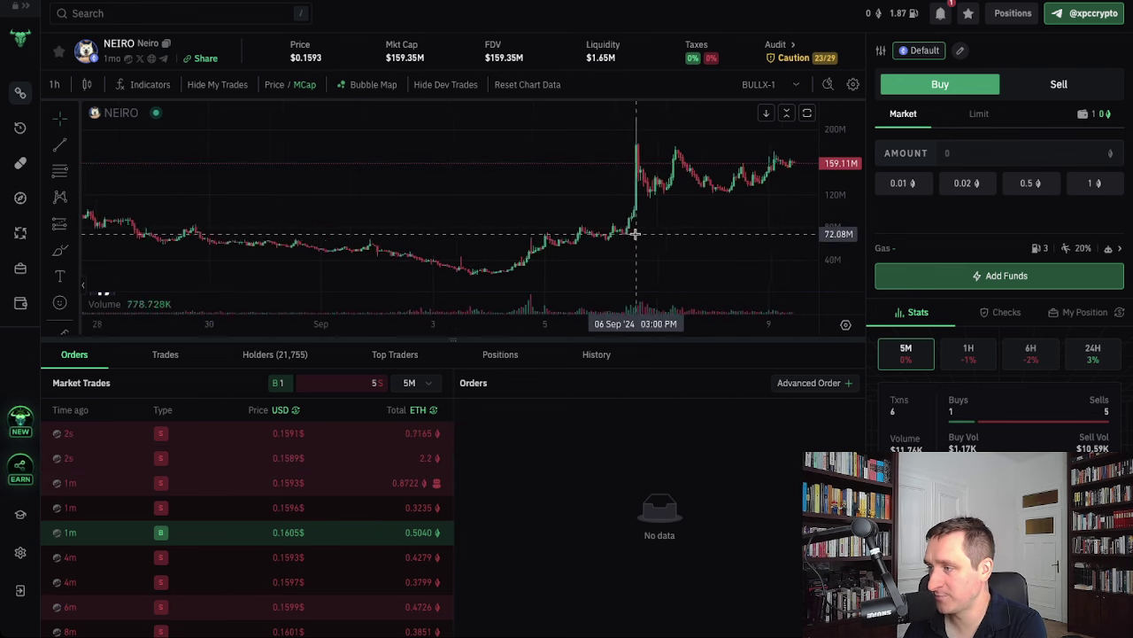
scroll(635, 234, down, 2)
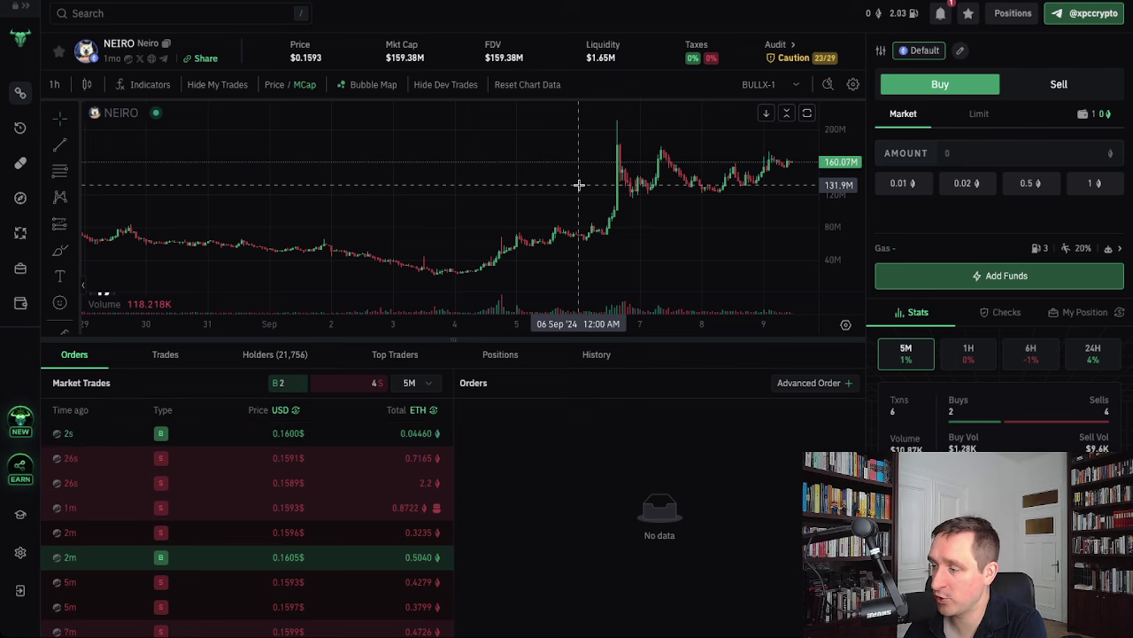
scroll(579, 185, up, 2)
scroll(579, 184, up, 3)
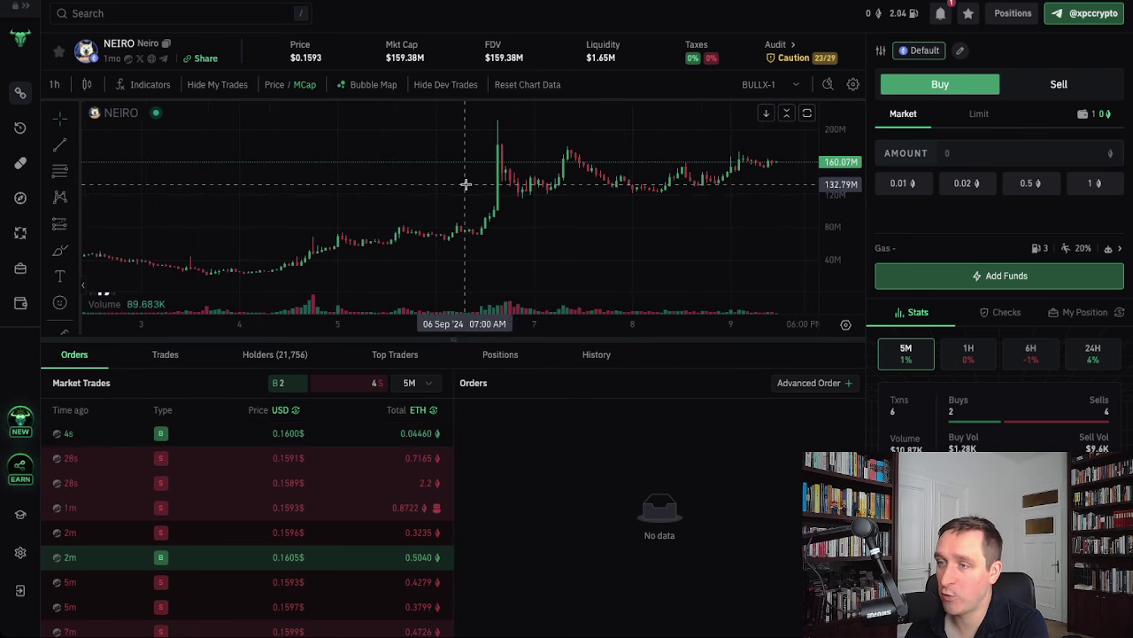
scroll(485, 193, down, 2)
scroll(486, 193, down, 1)
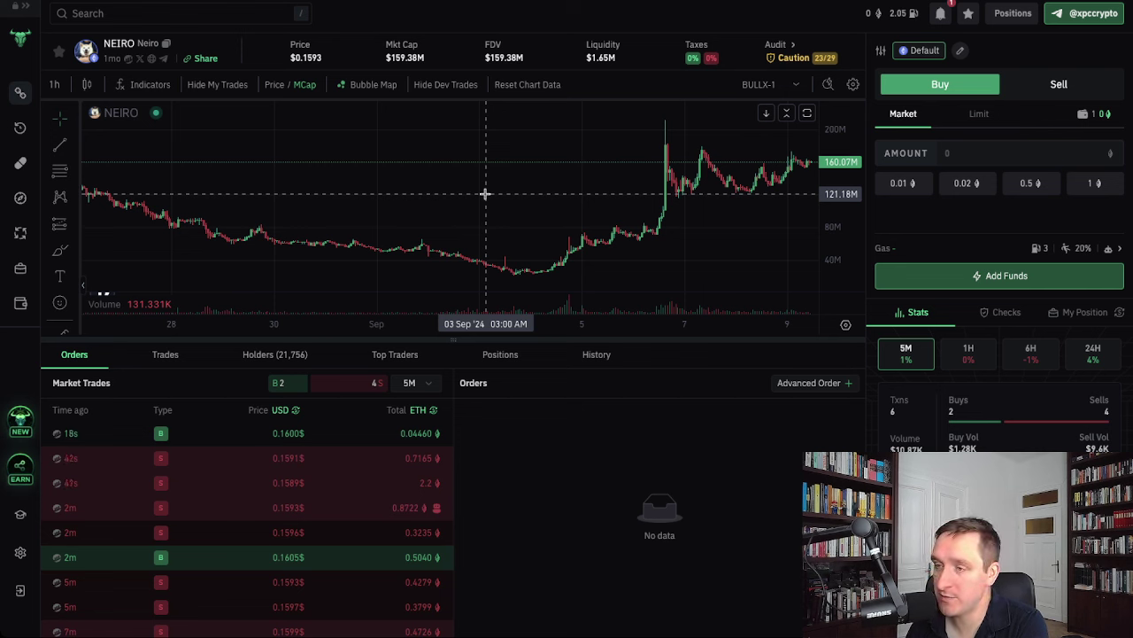
scroll(485, 193, up, 2)
scroll(485, 193, up, 2)
scroll(485, 193, up, 2)
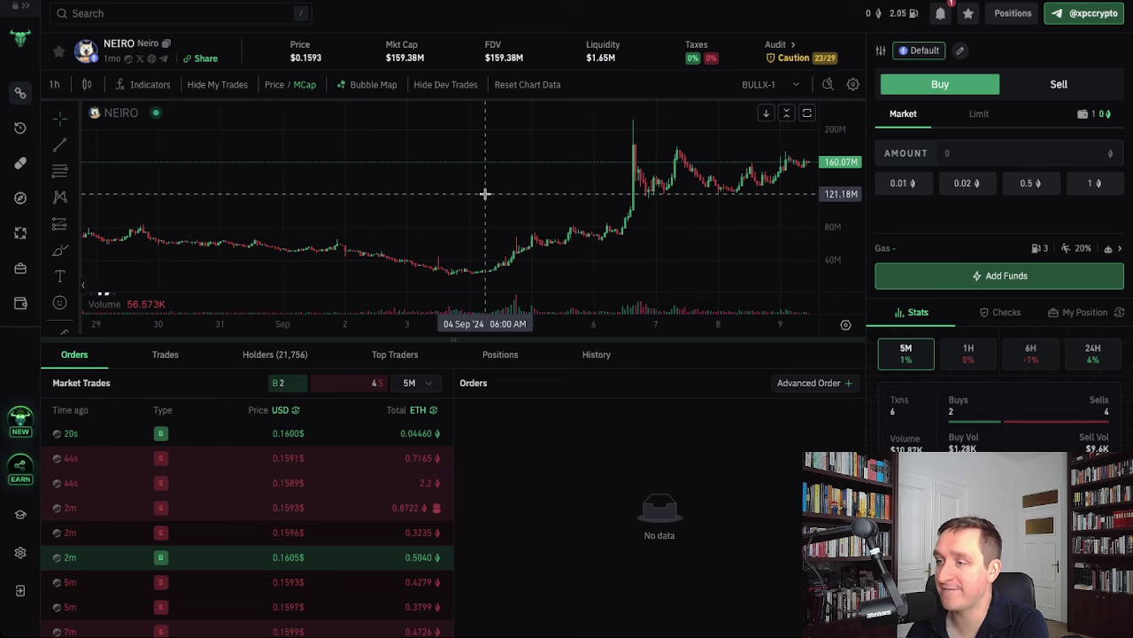
scroll(485, 193, up, 1)
scroll(511, 185, up, 1)
scroll(513, 184, up, 2)
scroll(511, 192, up, 2)
scroll(511, 192, up, 1)
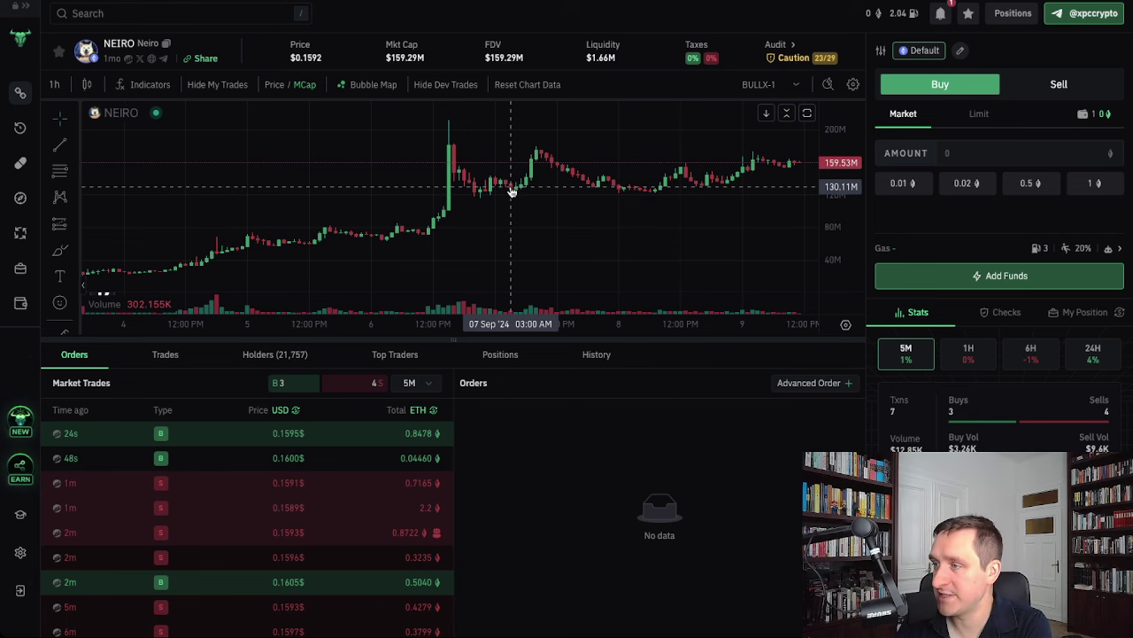
scroll(512, 193, up, 2)
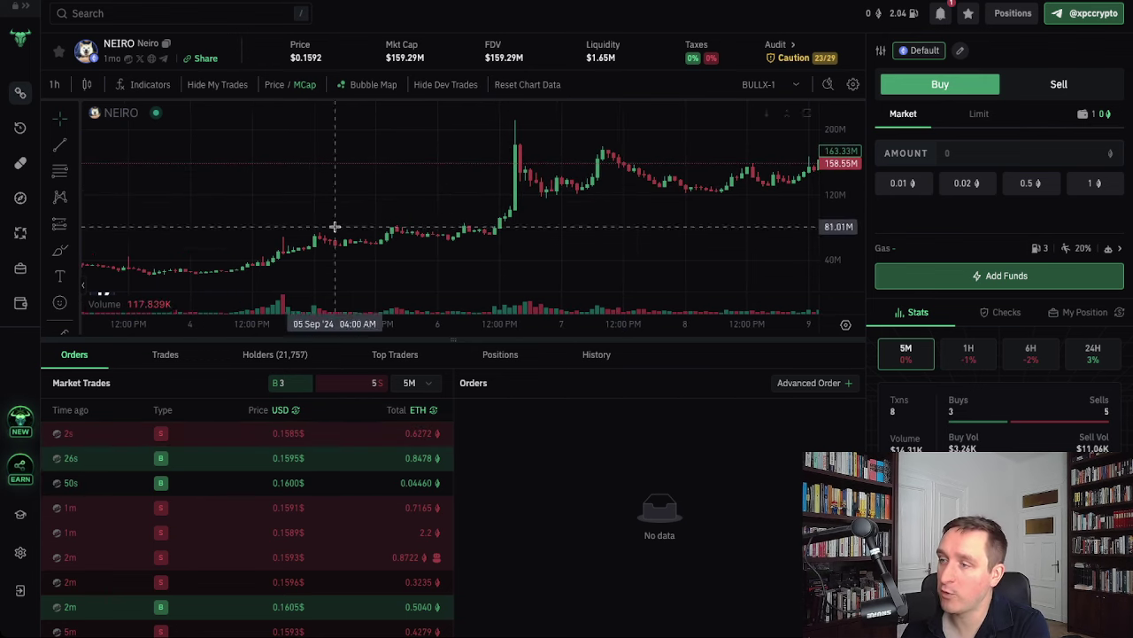
- Pick BITCOIN from the token search to load its market-cap chart
click(152, 13)
text(pepe)
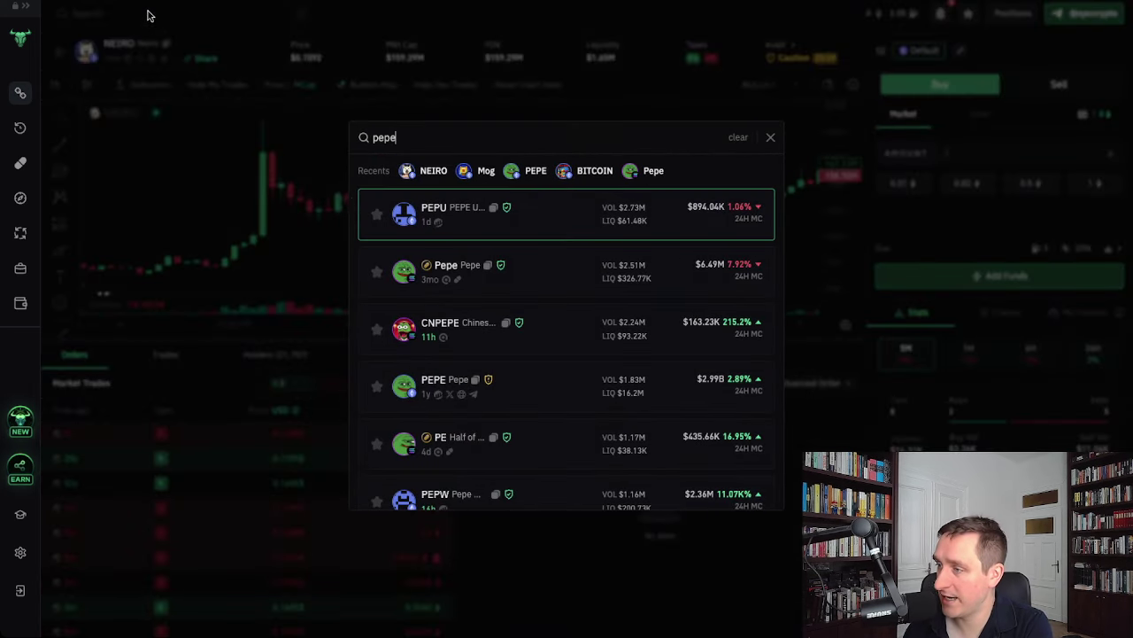
click(582, 172)
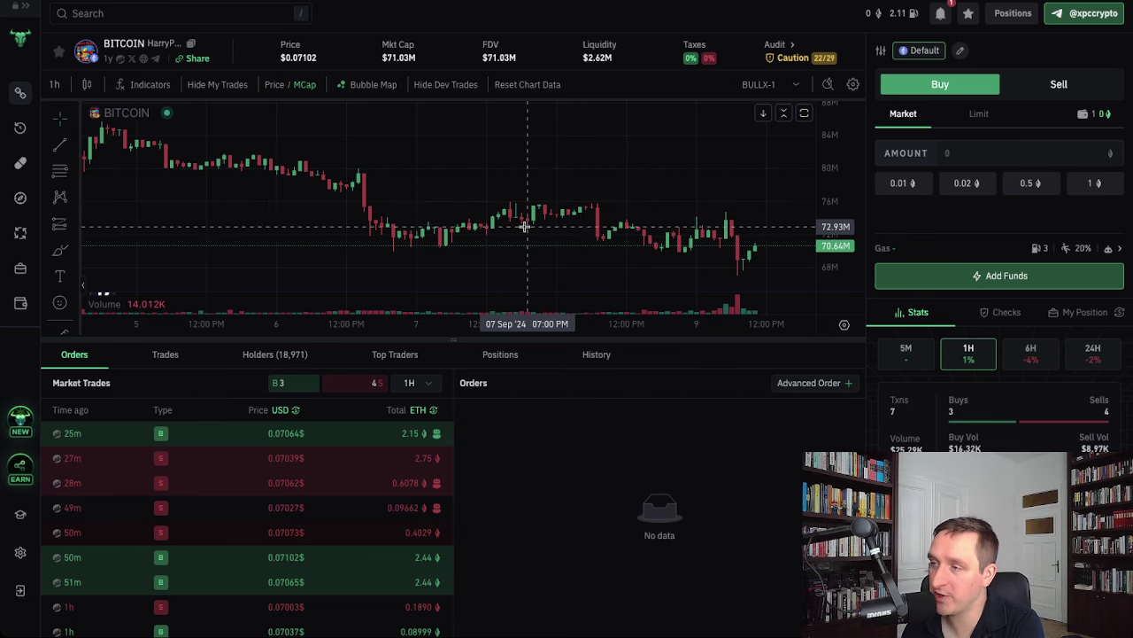
scroll(528, 228, down, 3)
scroll(529, 226, down, 2)
scroll(518, 231, down, 2)
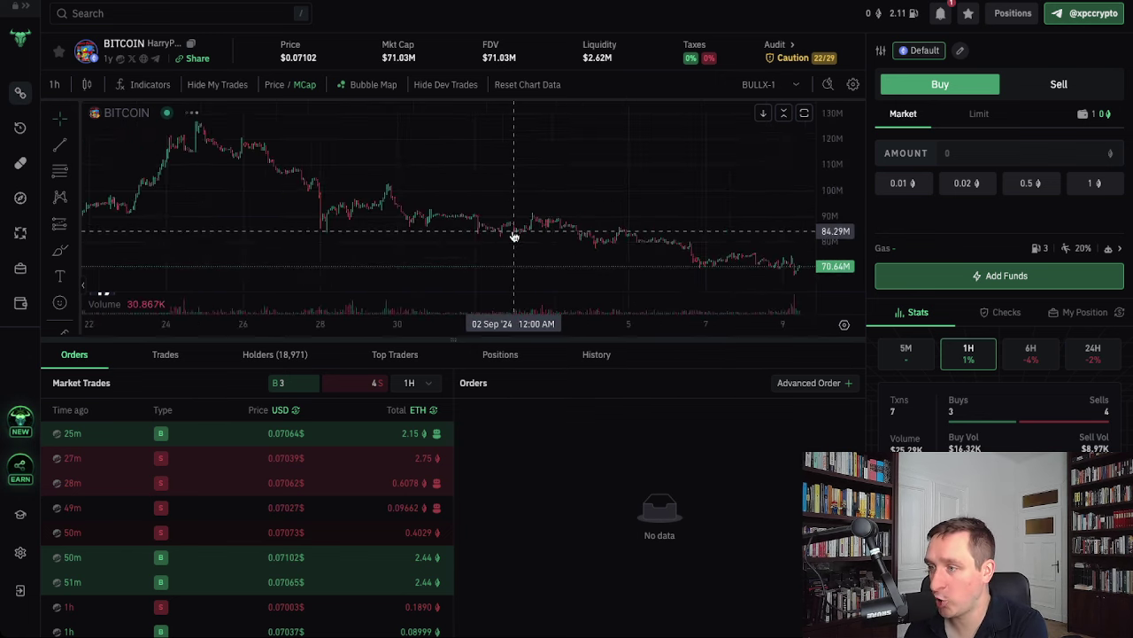
scroll(513, 232, down, 2)
scroll(513, 232, down, 2)
scroll(512, 232, down, 1)
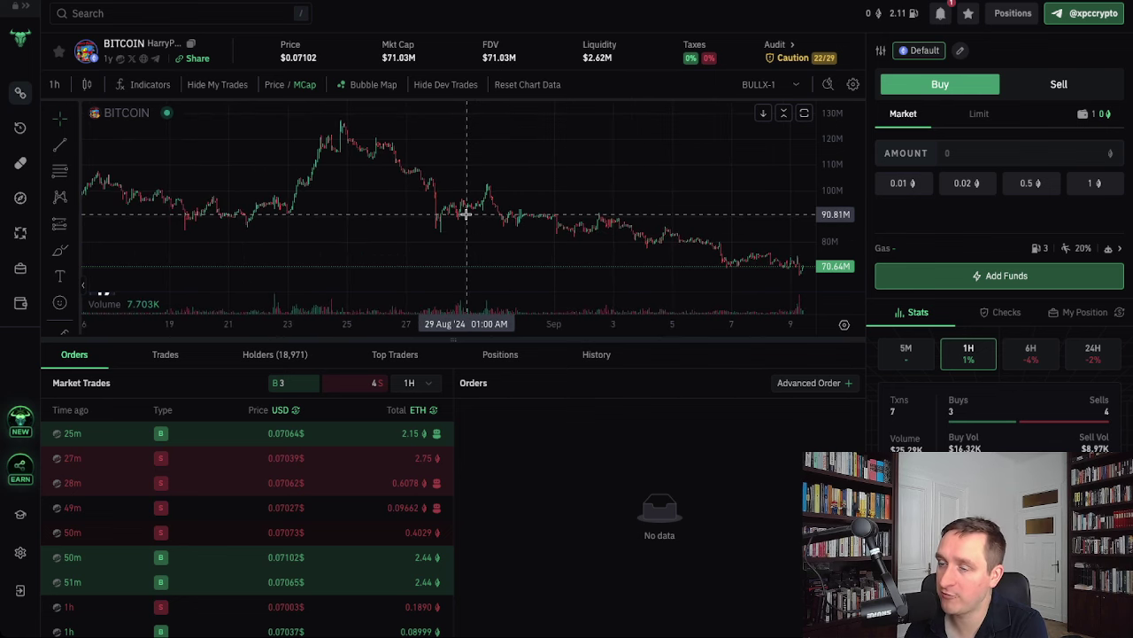
scroll(466, 213, down, 1)
scroll(465, 213, down, 1)
scroll(466, 214, down, 1)
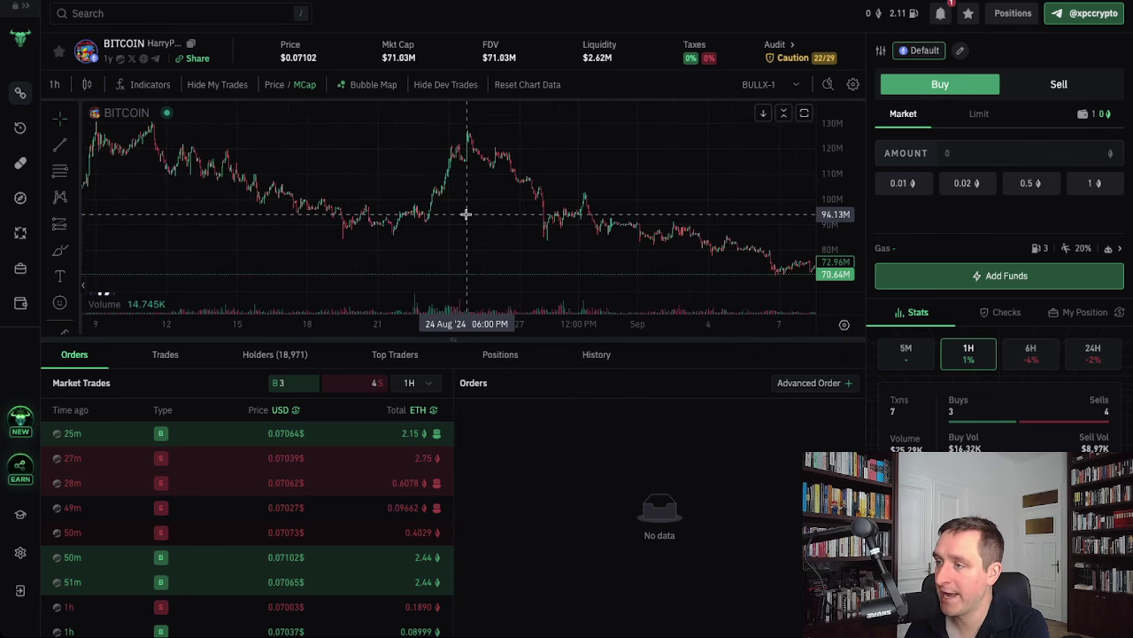
scroll(465, 214, down, 1)
scroll(465, 213, down, 1)
scroll(465, 214, down, 2)
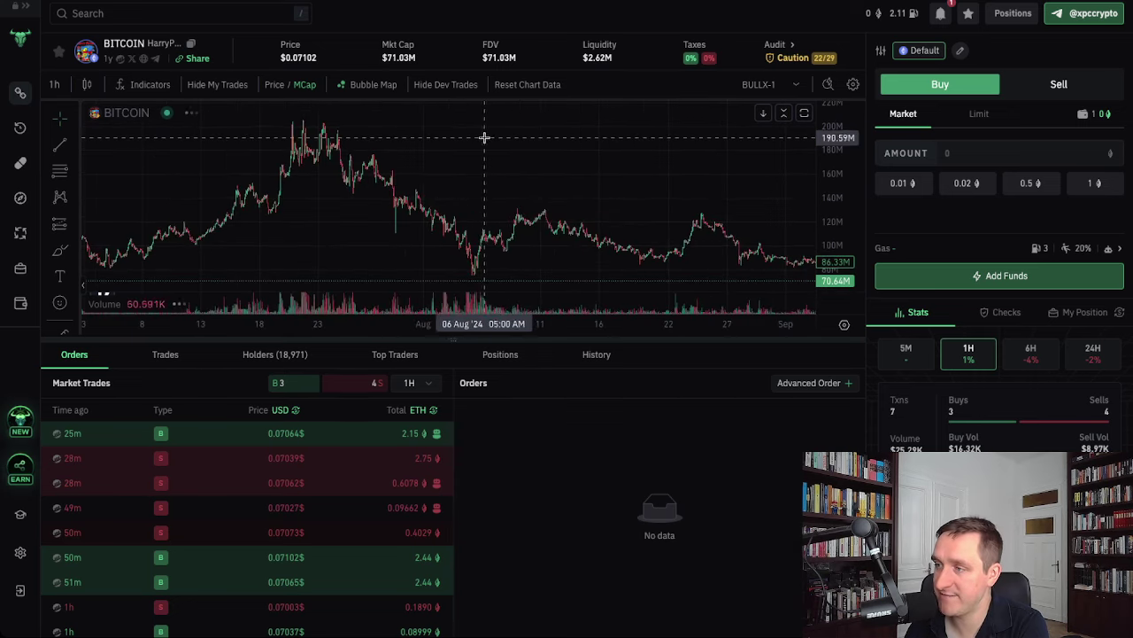
scroll(446, 220, down, 1)
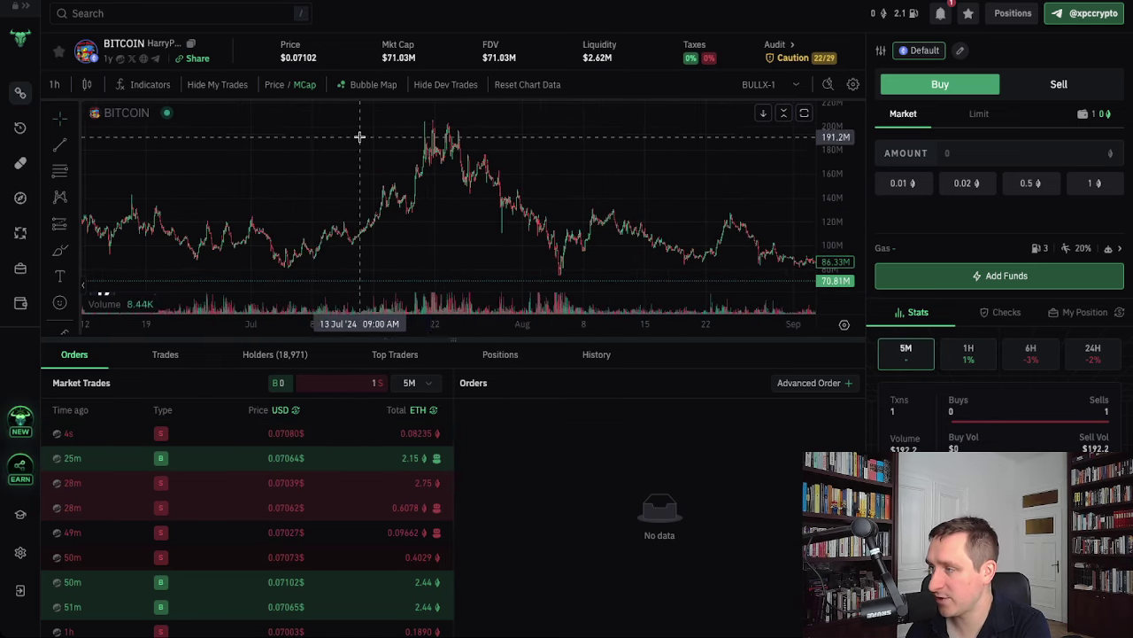
drag(349, 151, 494, 200)
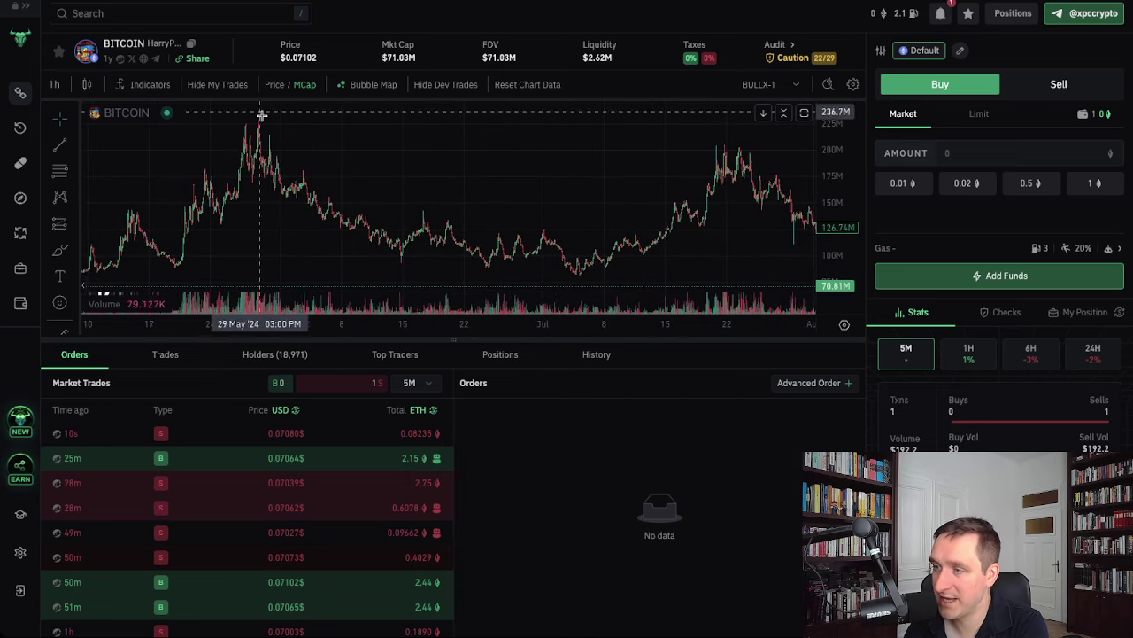
mouse_move(438, 164)
mouse_down()
mouse_move(426, 152)
mouse_move(508, 157)
mouse_move(296, 192)
mouse_up()
mouse_move(541, 239)
mouse_down()
mouse_move(523, 197)
mouse_move(450, 197)
mouse_up()
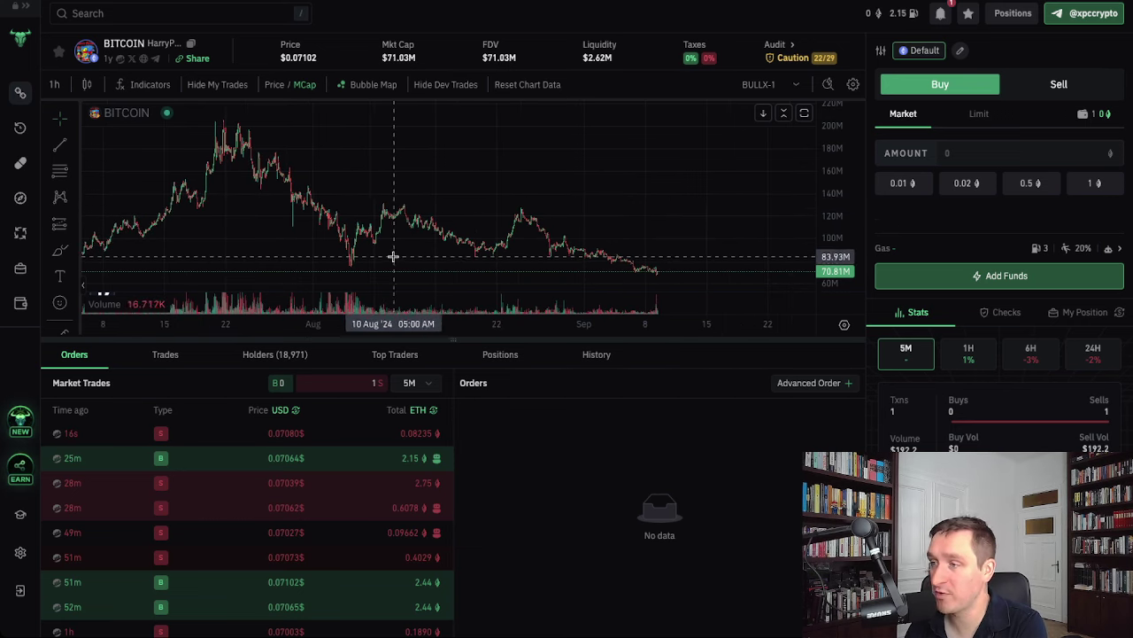
drag(391, 255, 531, 235)
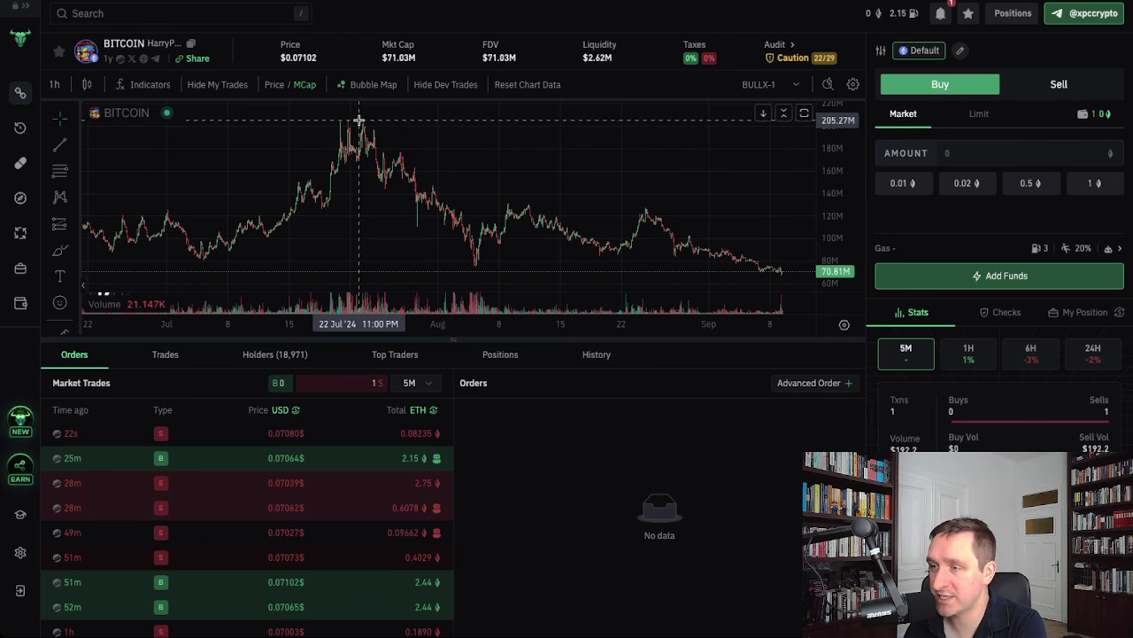
drag(350, 121, 494, 159)
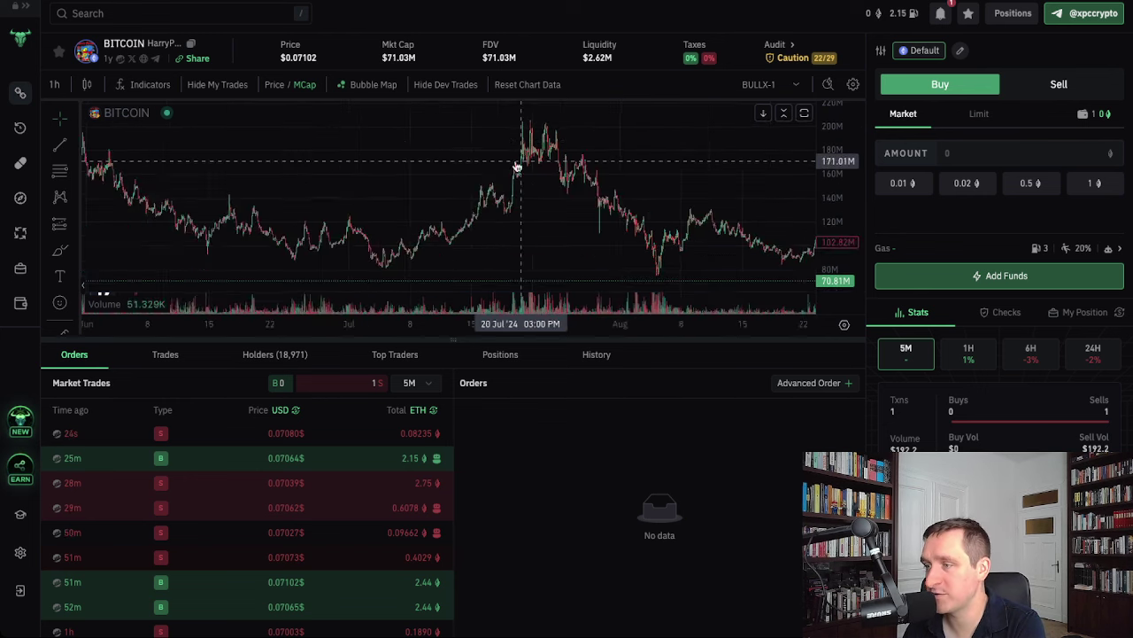
drag(405, 159, 584, 169)
drag(443, 169, 602, 173)
mouse_move(354, 172)
mouse_down()
mouse_move(505, 172)
mouse_move(558, 252)
mouse_up()
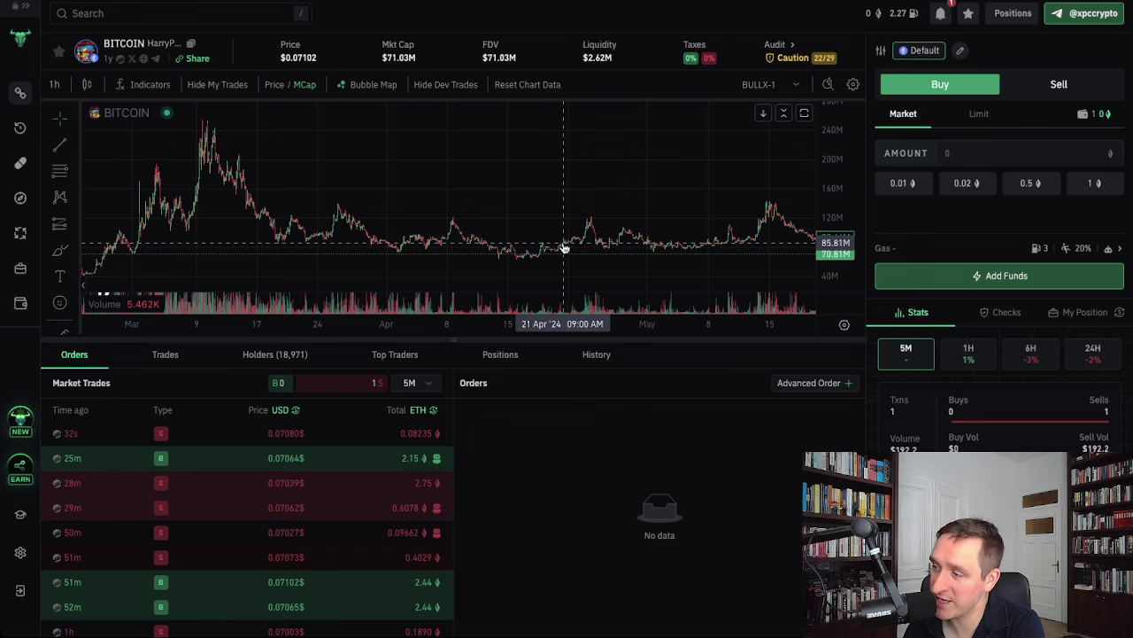
mouse_move(496, 245)
mouse_down()
mouse_move(577, 243)
mouse_move(439, 212)
mouse_move(253, 203)
mouse_up()
drag(504, 190, 392, 185)
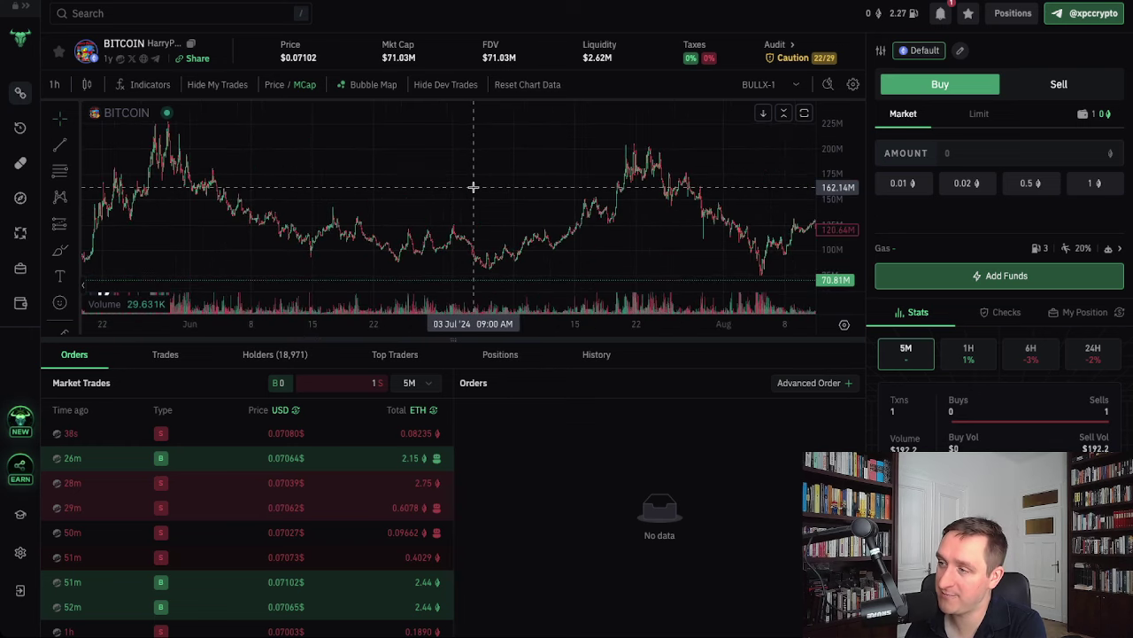
drag(469, 188, 283, 192)
drag(398, 190, 374, 185)
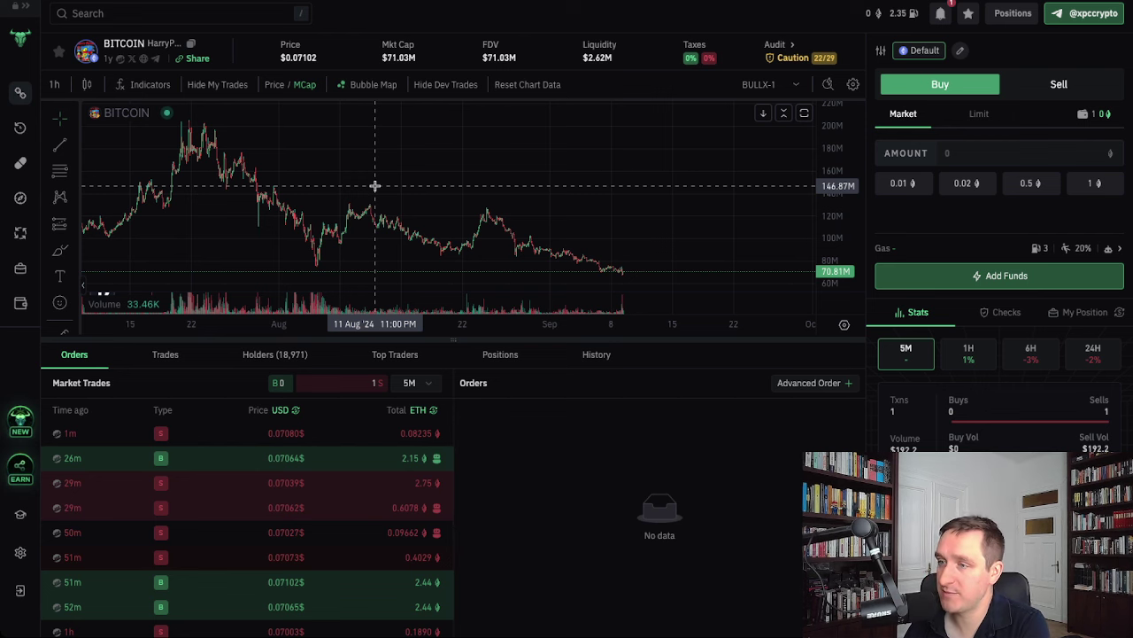
- Pick PEPE from the token search to load its token page
click(188, 16)
text(pepe)
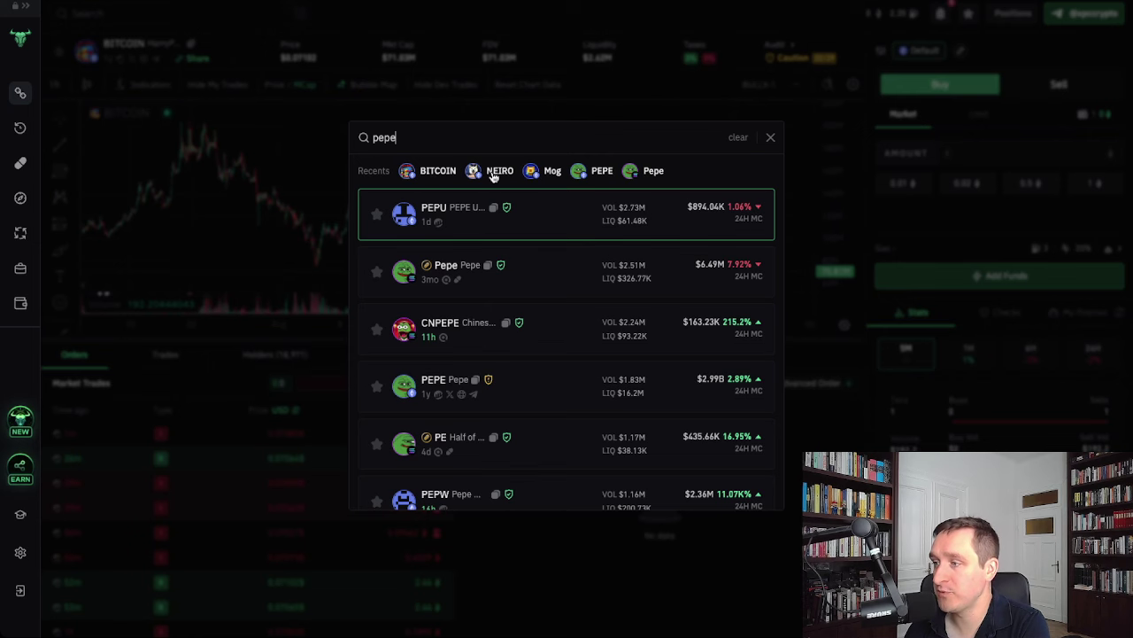
click(594, 173)
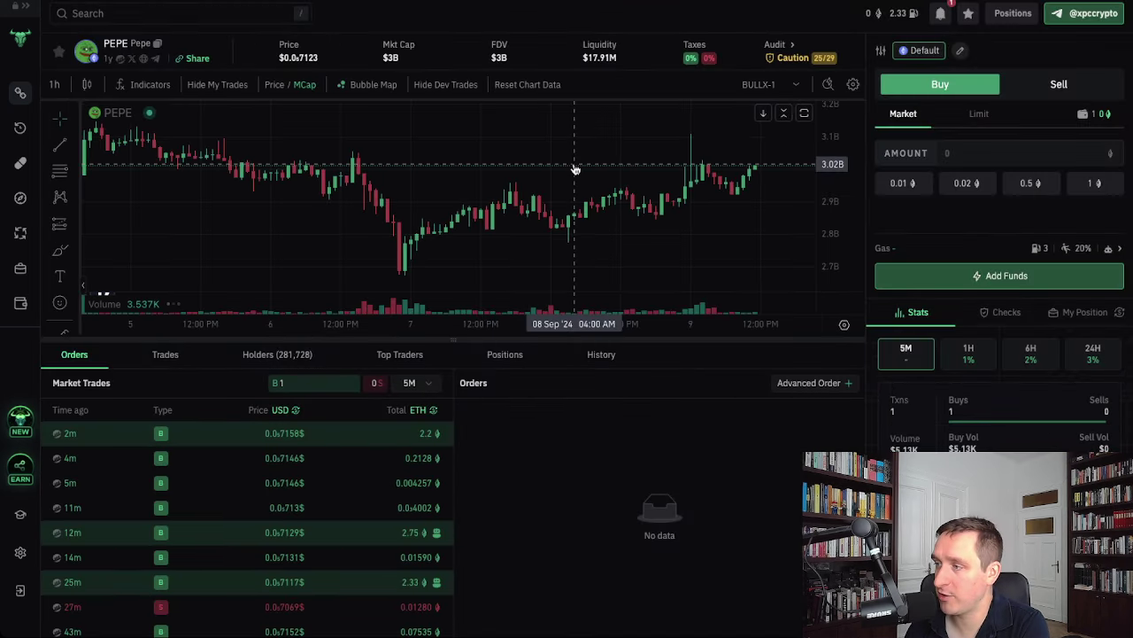
scroll(566, 170, up, 2)
scroll(549, 172, up, 2)
scroll(541, 172, up, 2)
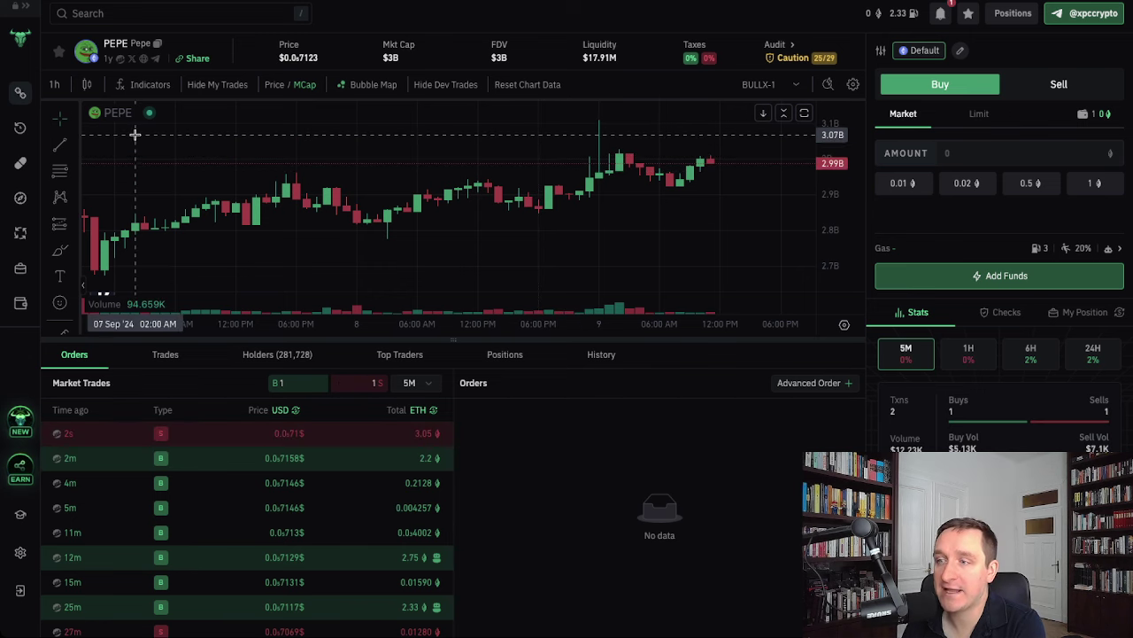
click(44, 94)
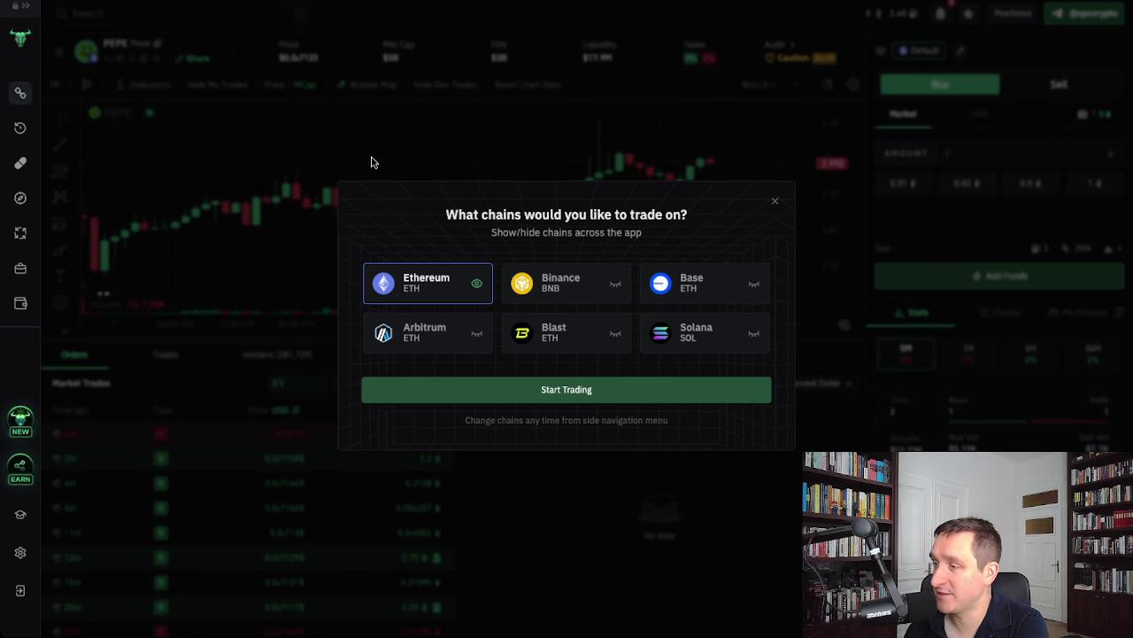
click(775, 201)
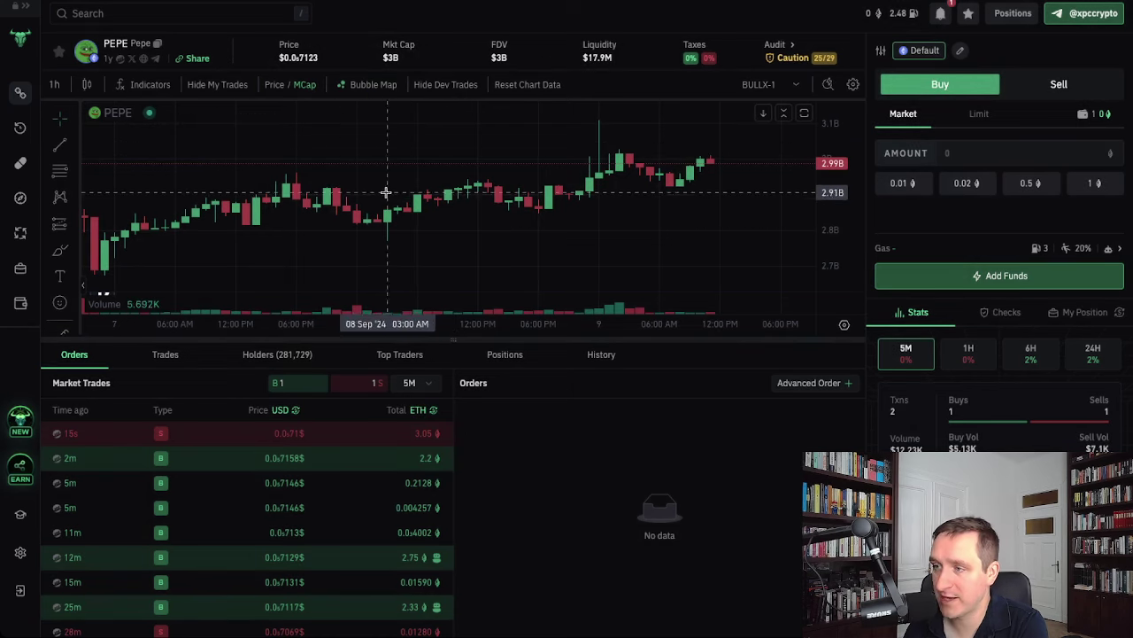
scroll(392, 188, down, 2)
scroll(396, 192, down, 2)
scroll(403, 194, down, 2)
scroll(409, 198, down, 2)
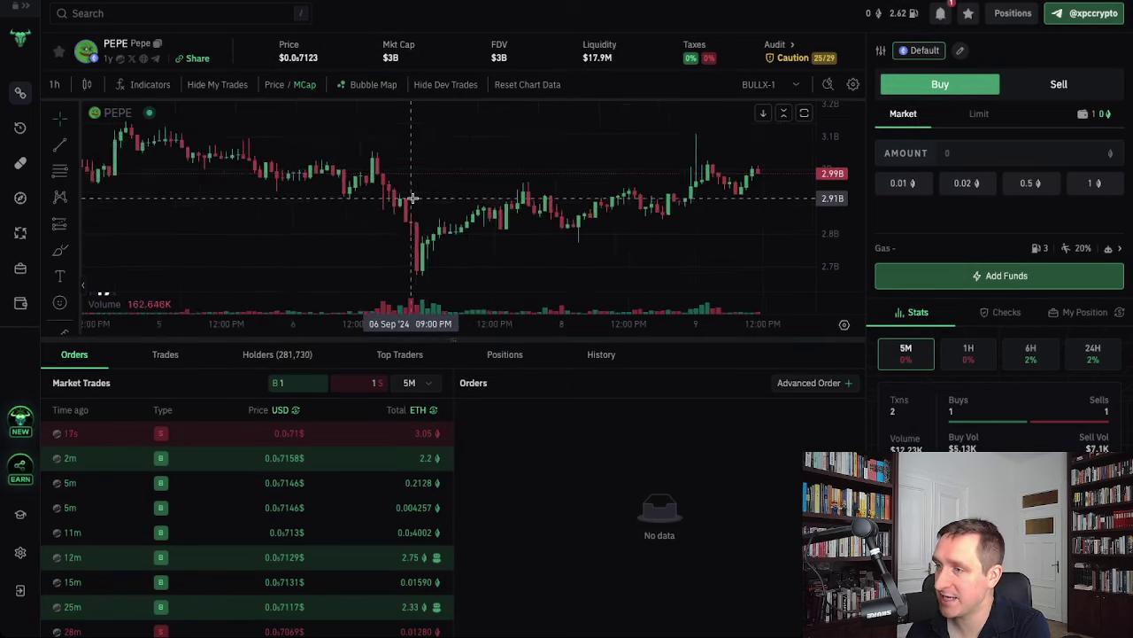
scroll(412, 197, down, 1)
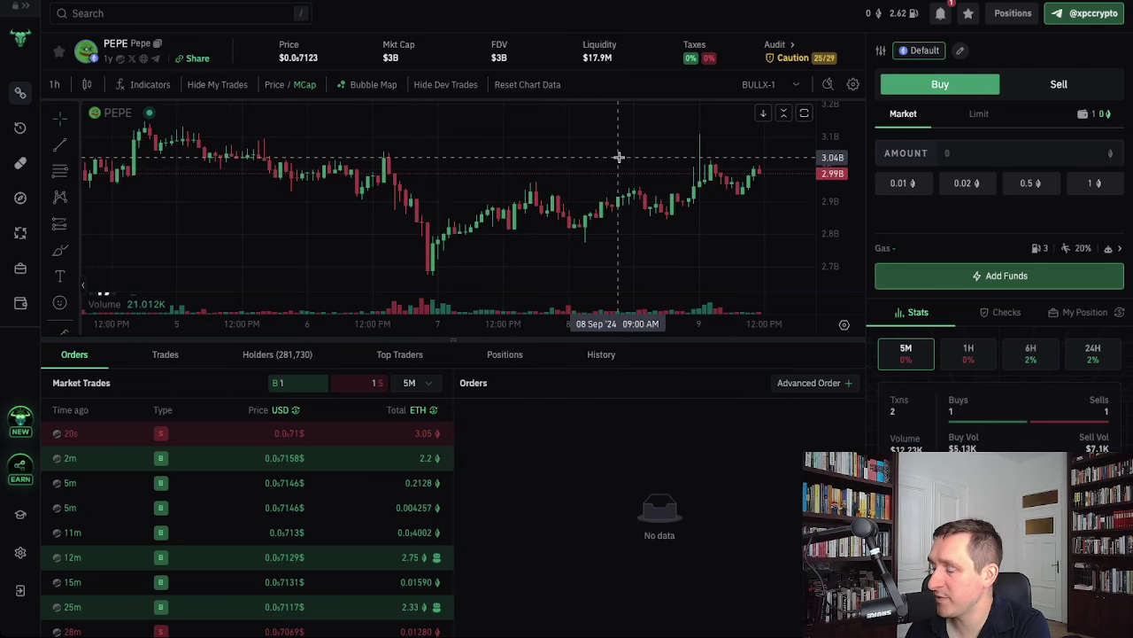